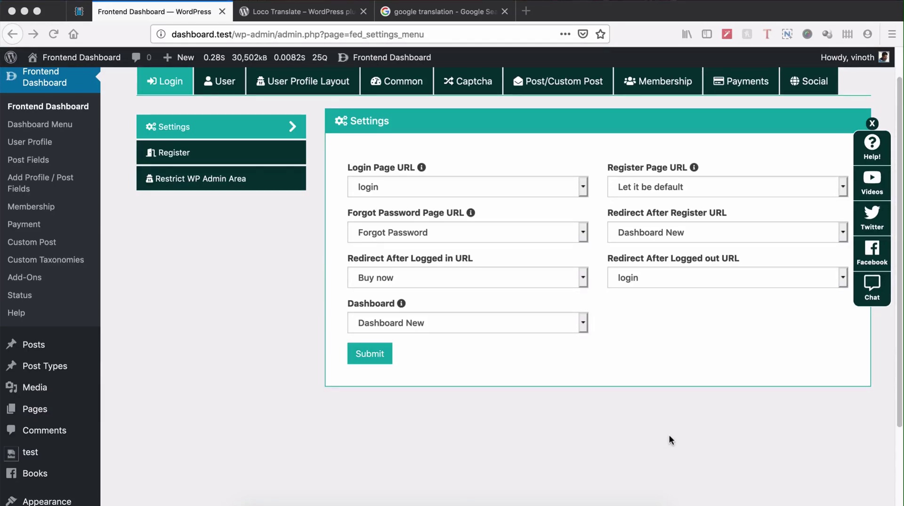
Search the plugin directory for "loco translate", then install and activate the Loco Translate plugin
scroll(136, 362, down, 3)
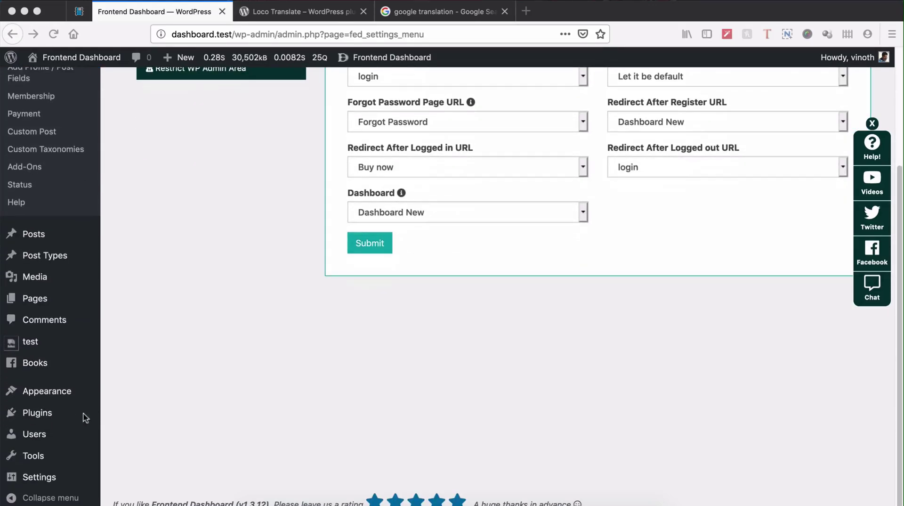
mouse_move(87, 421)
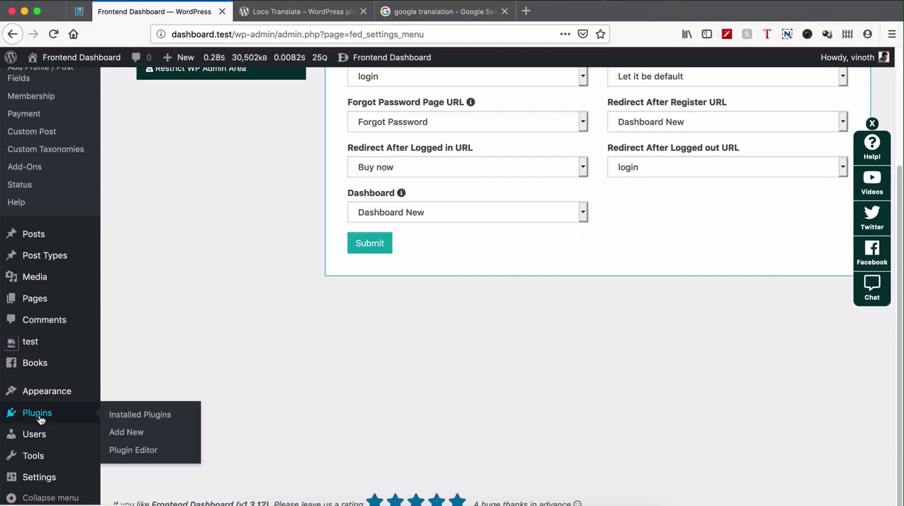
click(130, 438)
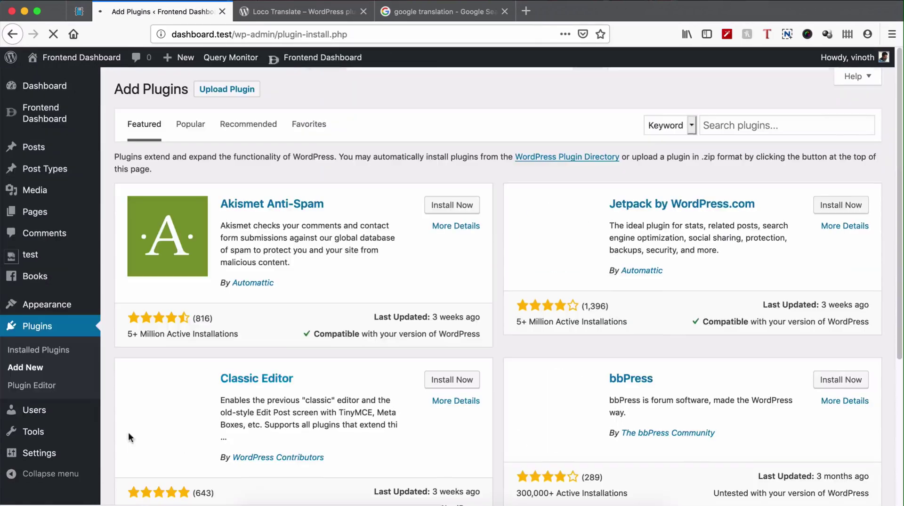
text(loco translate)
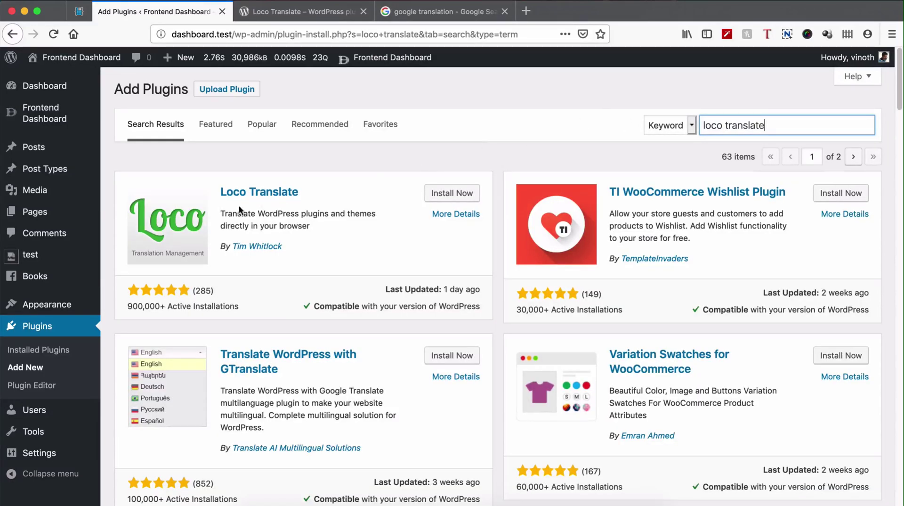
click(455, 194)
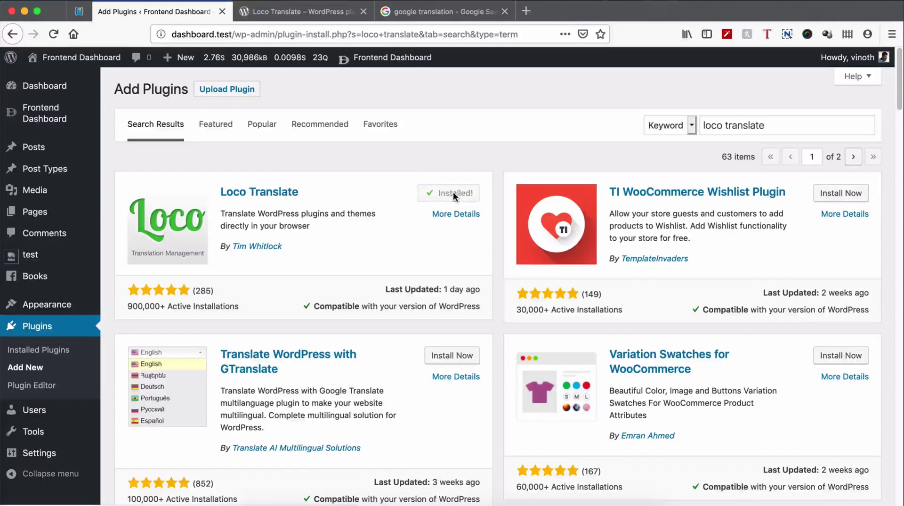
click(462, 194)
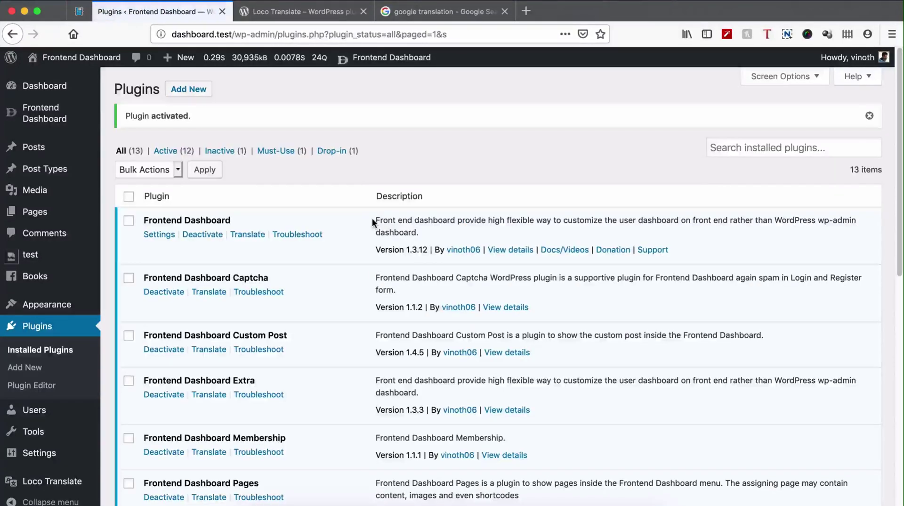
Open Loco Translate's home page and look through its site options, including the file system and role access settings
scroll(187, 256, down, 5)
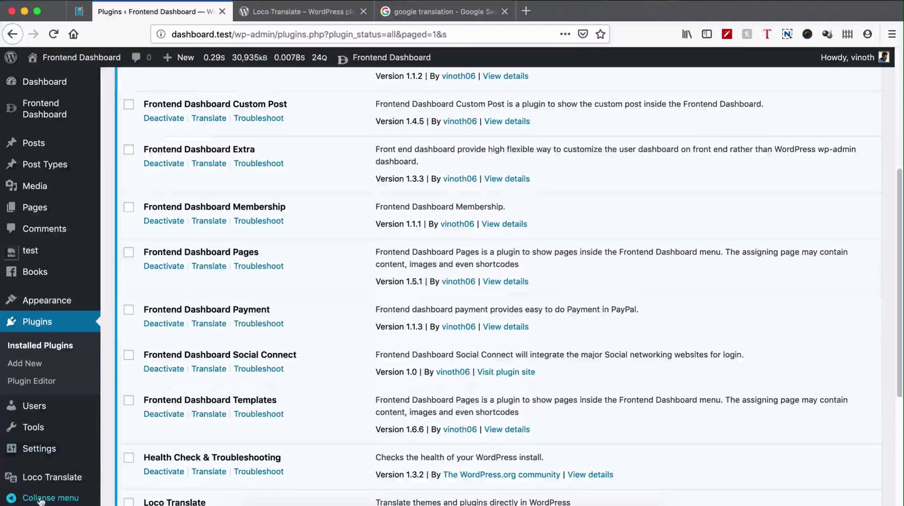
mouse_move(49, 480)
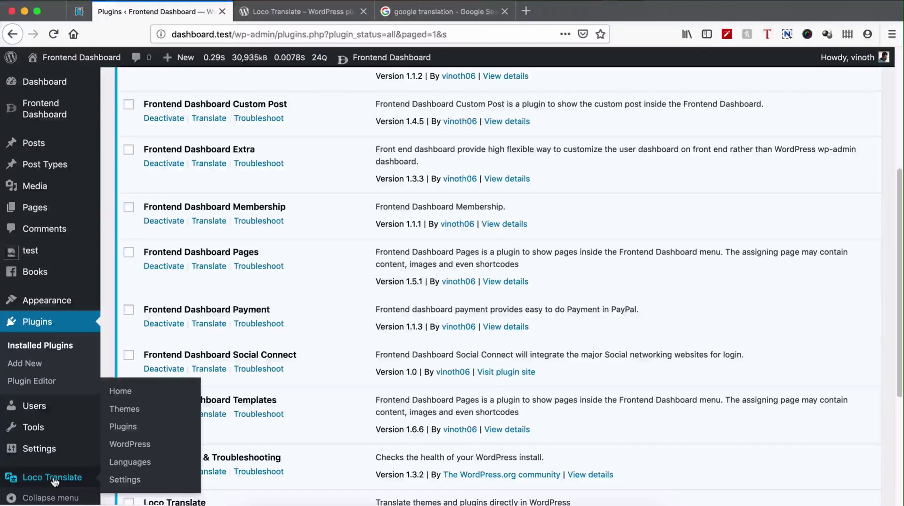
click(128, 393)
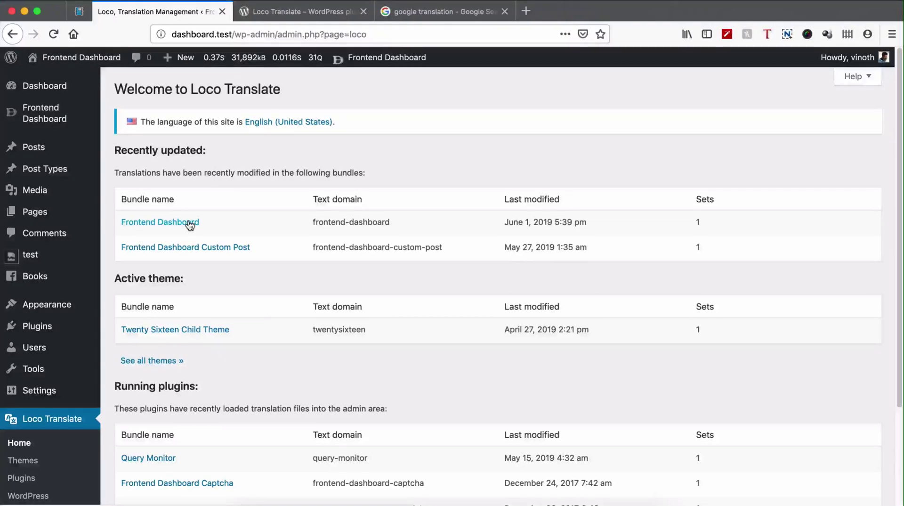
scroll(129, 351, down, 4)
click(28, 474)
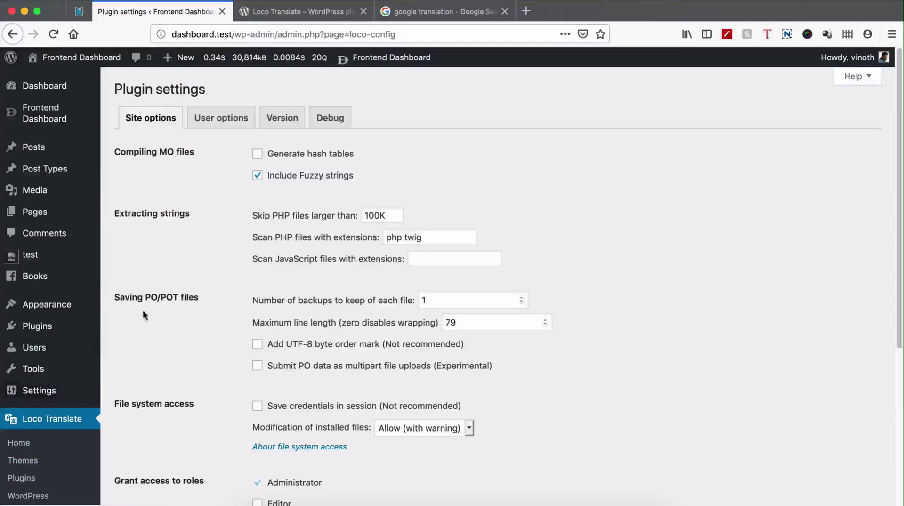
scroll(283, 207, down, 5)
scroll(370, 338, down, 2)
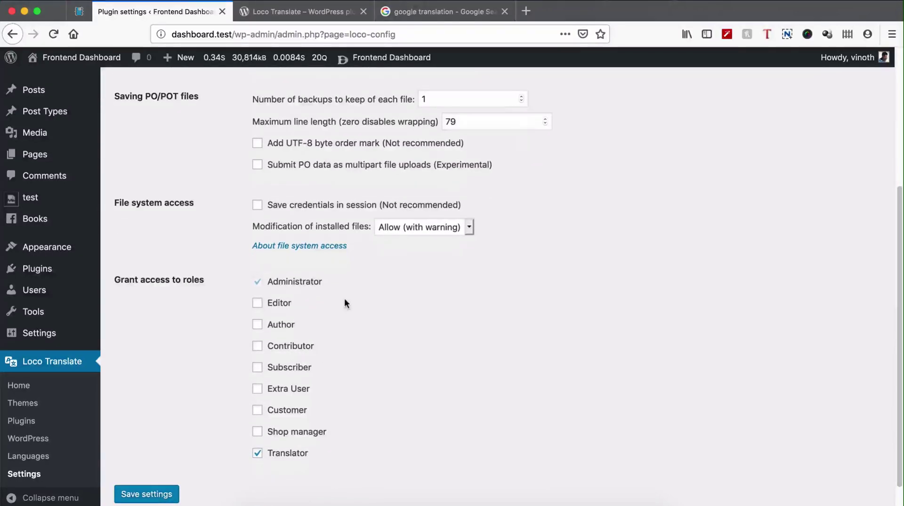
Open the Frontend Dashboard bundle among Loco Translate's plugins and review its list of translated languages
click(21, 420)
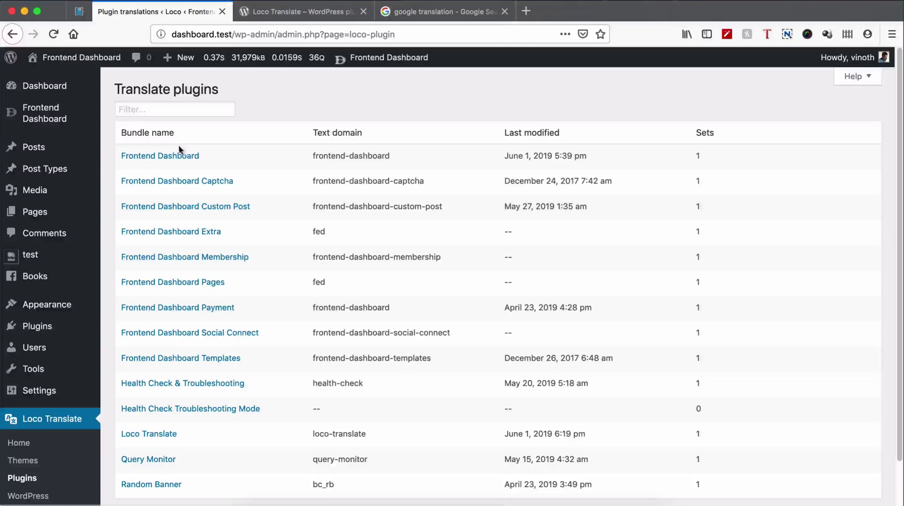
click(179, 162)
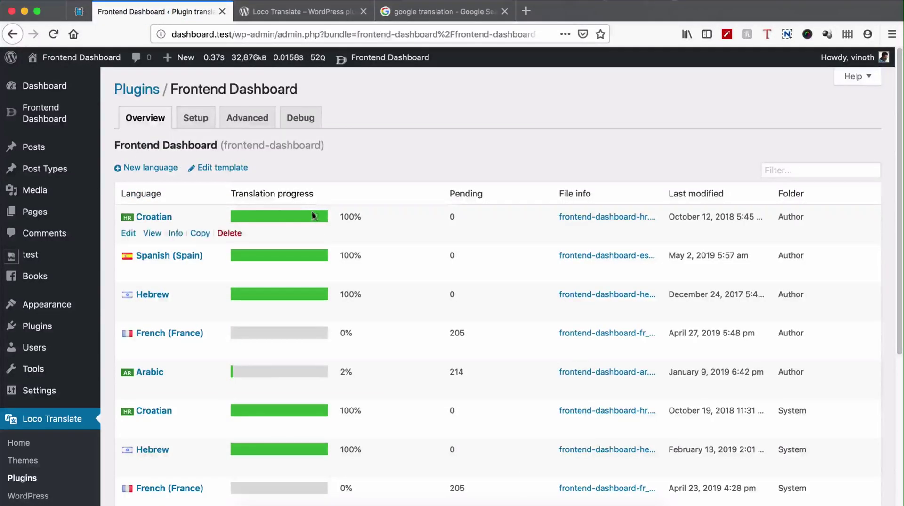
scroll(321, 232, down, 3)
scroll(330, 238, down, 1)
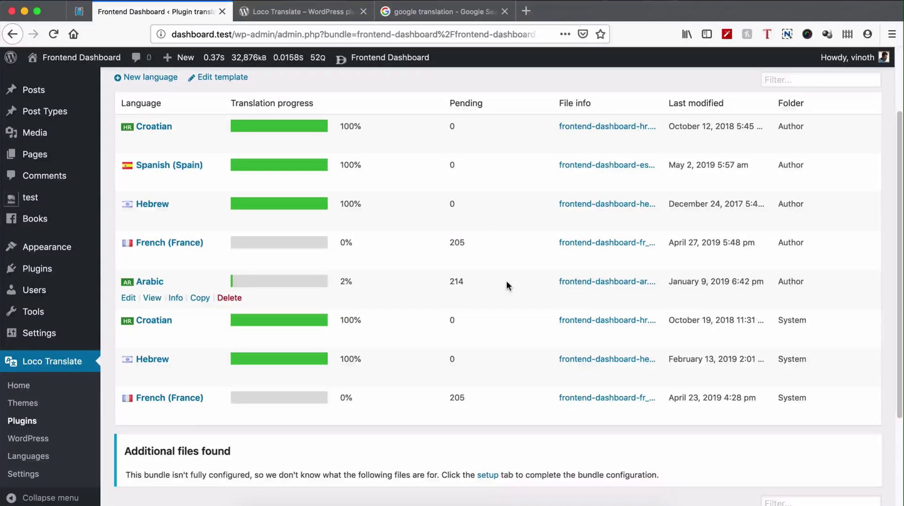
scroll(507, 280, up, 3)
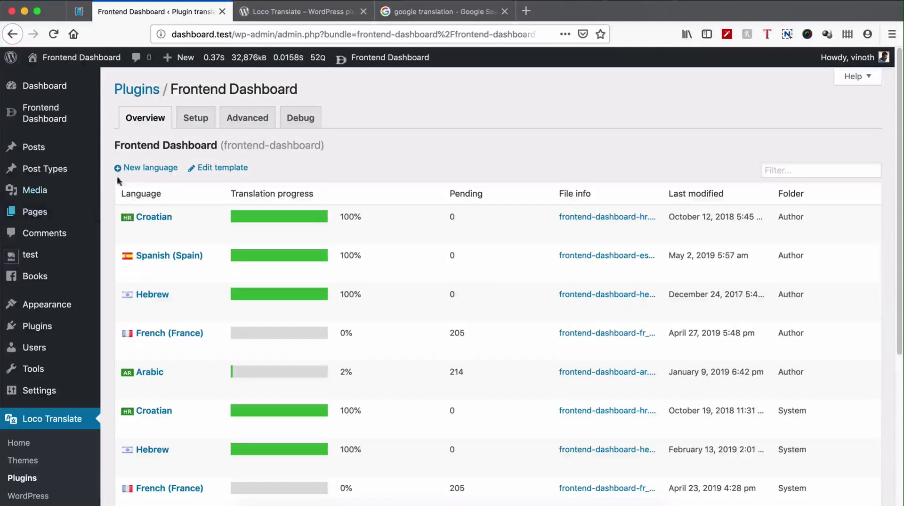
Start a new Tamil translation for Frontend Dashboard, stored in the custom location languages/loco/plugins
click(143, 168)
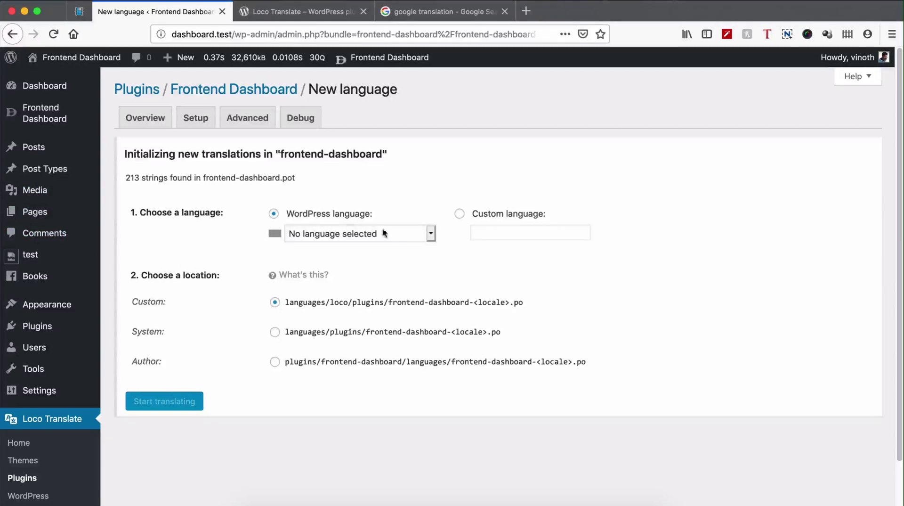
click(405, 233)
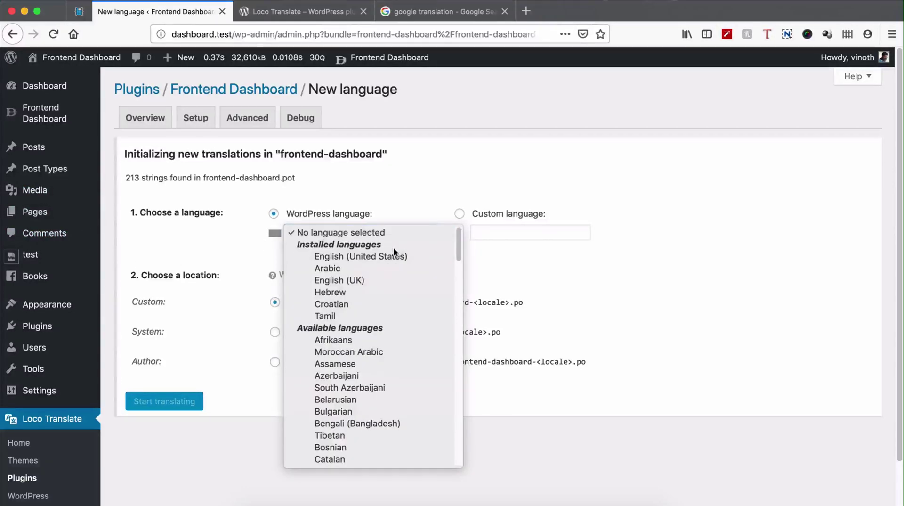
click(350, 316)
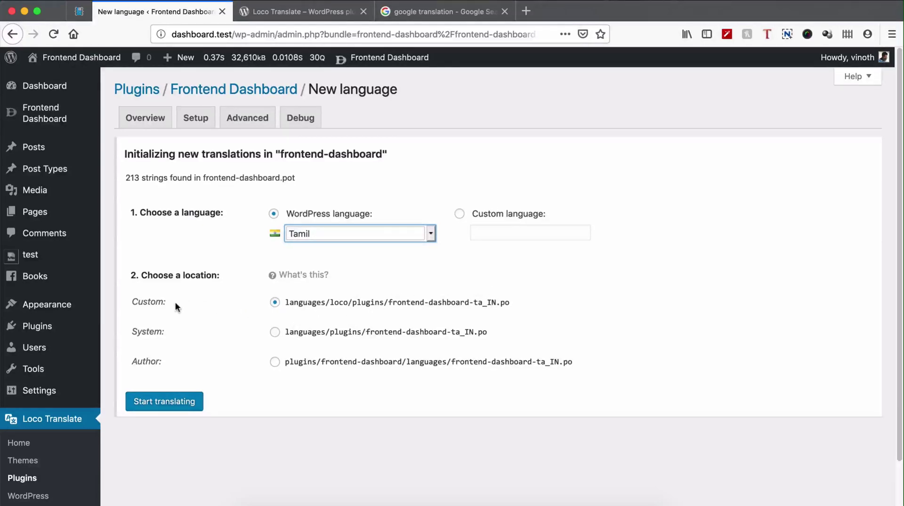
drag(285, 303, 351, 307)
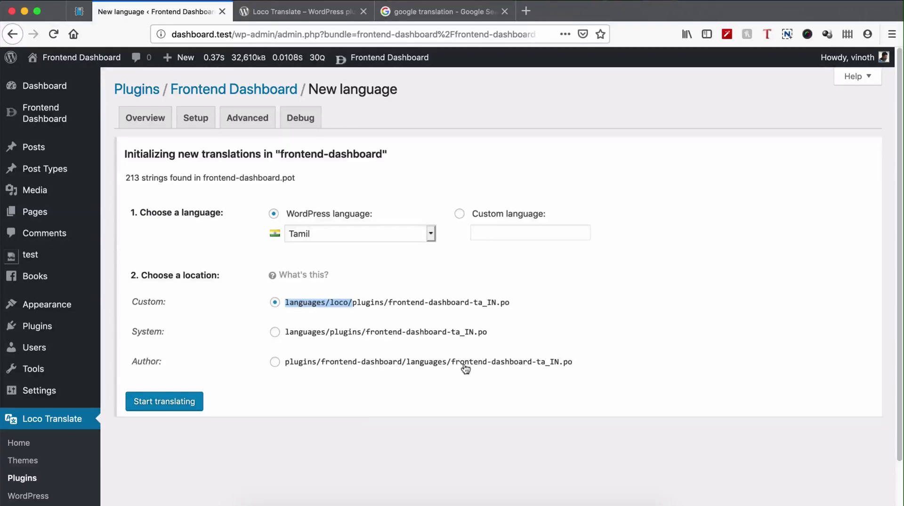
click(359, 400)
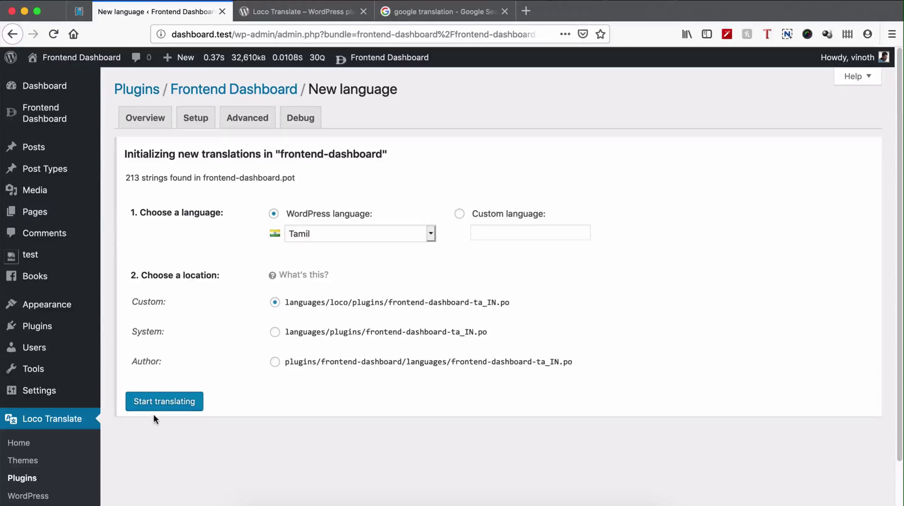
click(175, 403)
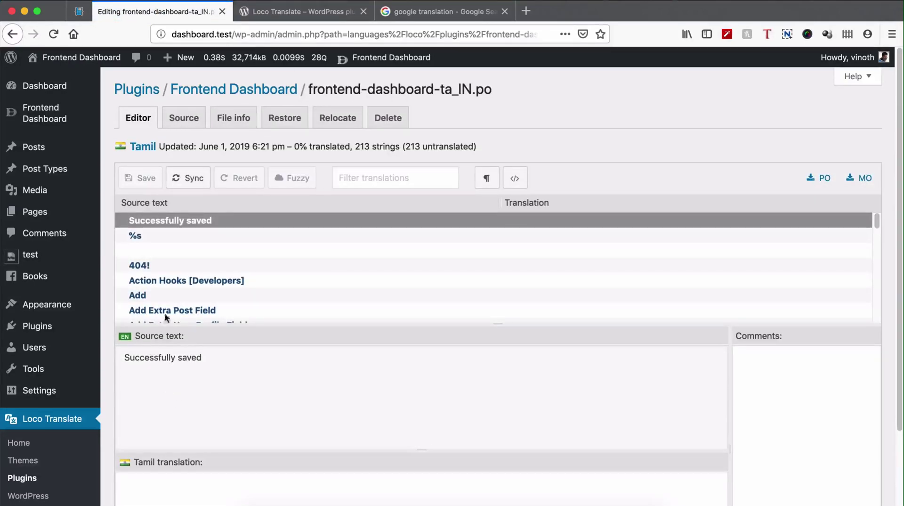
Filter the translation strings for "Login" and select the Login source string
scroll(240, 254, down, 3)
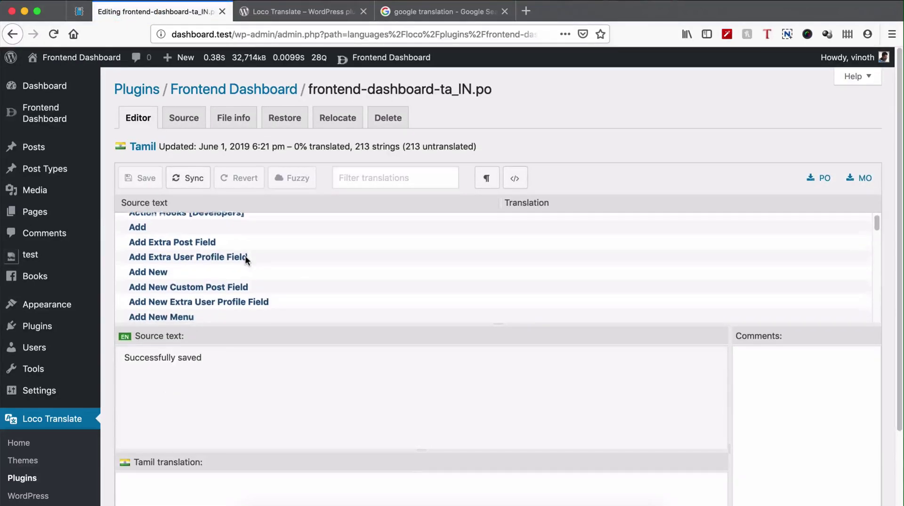
scroll(246, 255, down, 4)
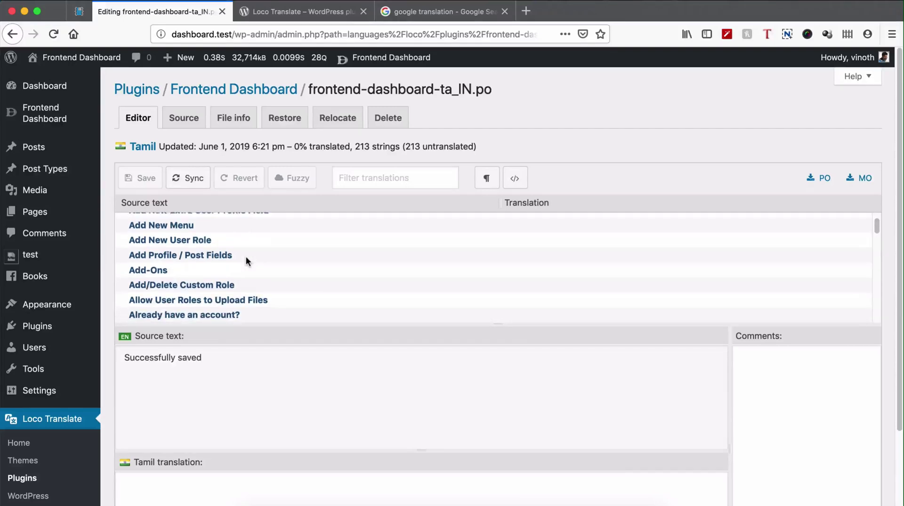
click(414, 179)
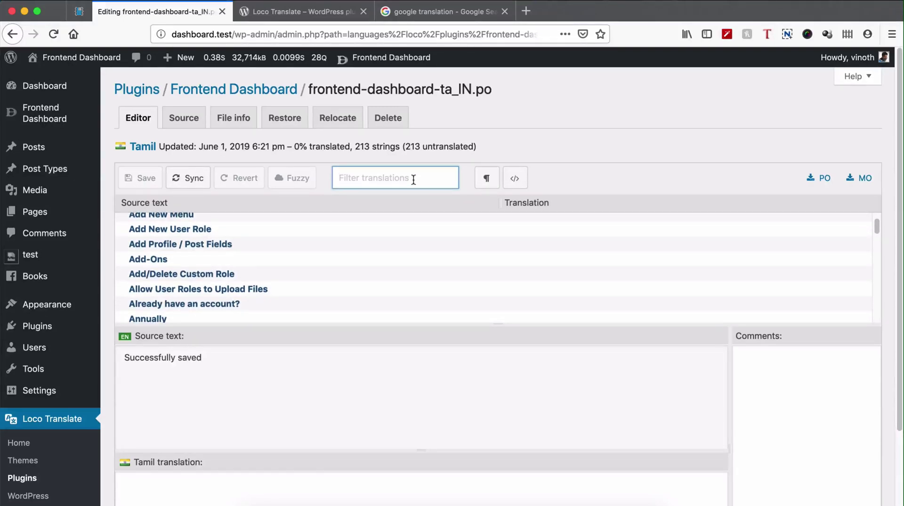
text(Login)
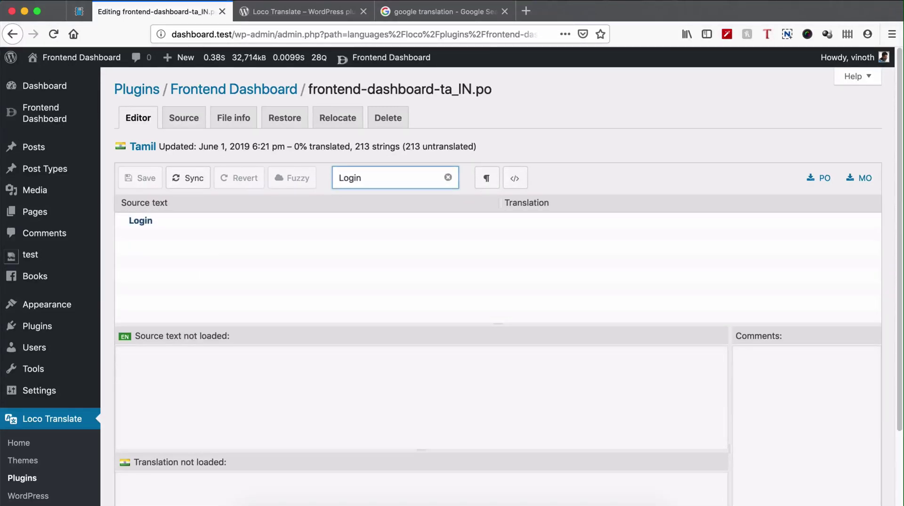
click(134, 221)
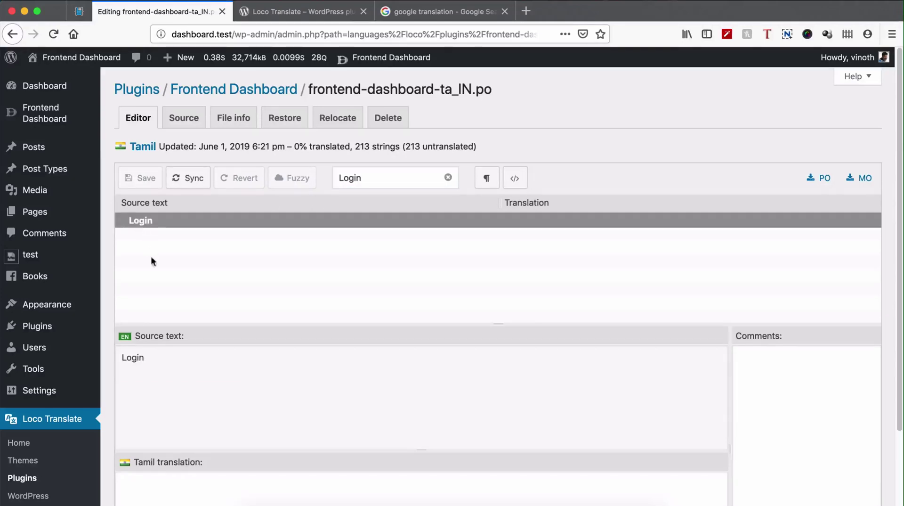
Copy the Tamil wording from the Google translation page, enter "உள் நுழை" as the Login translation, and save the file
scroll(229, 325, down, 3)
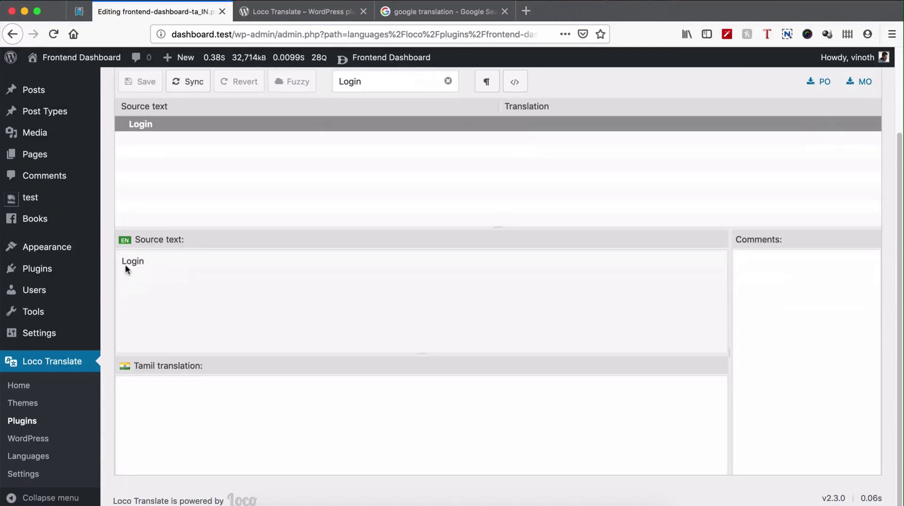
click(427, 11)
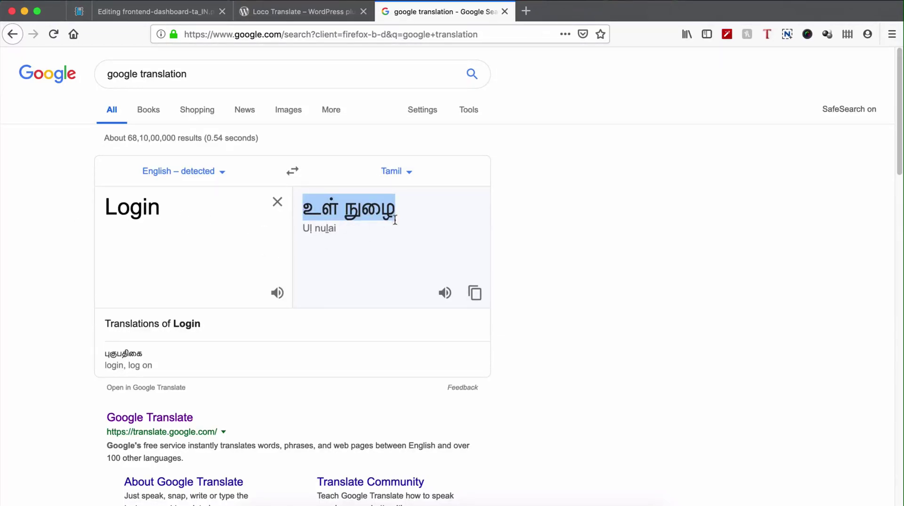
click(141, 11)
click(259, 418)
text(உள் நுழை)
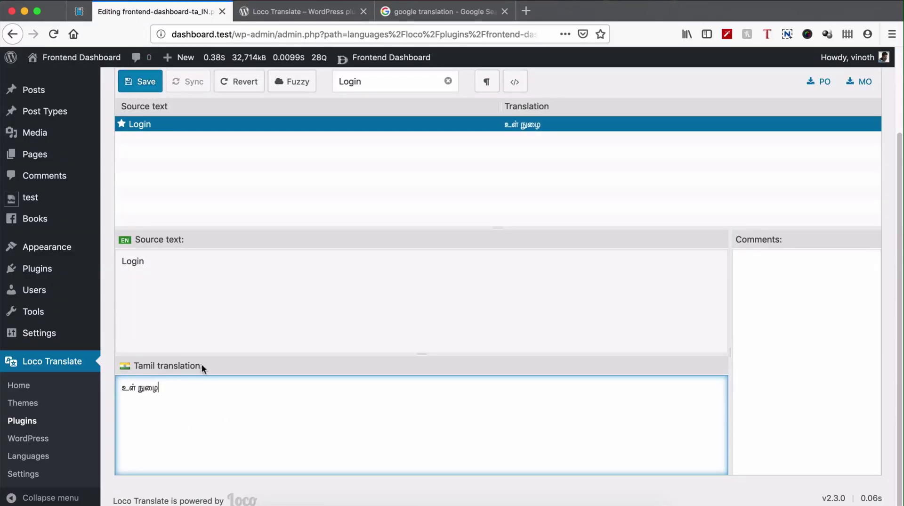
scroll(139, 244, up, 3)
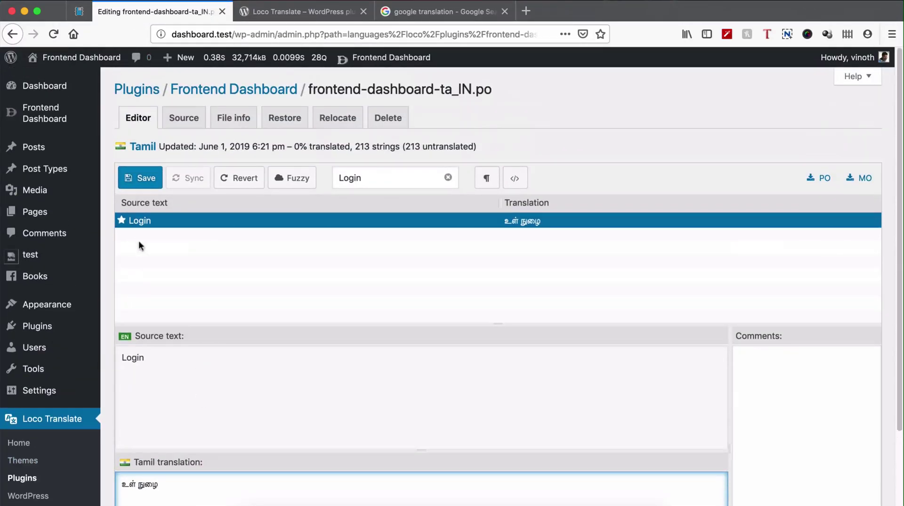
click(137, 175)
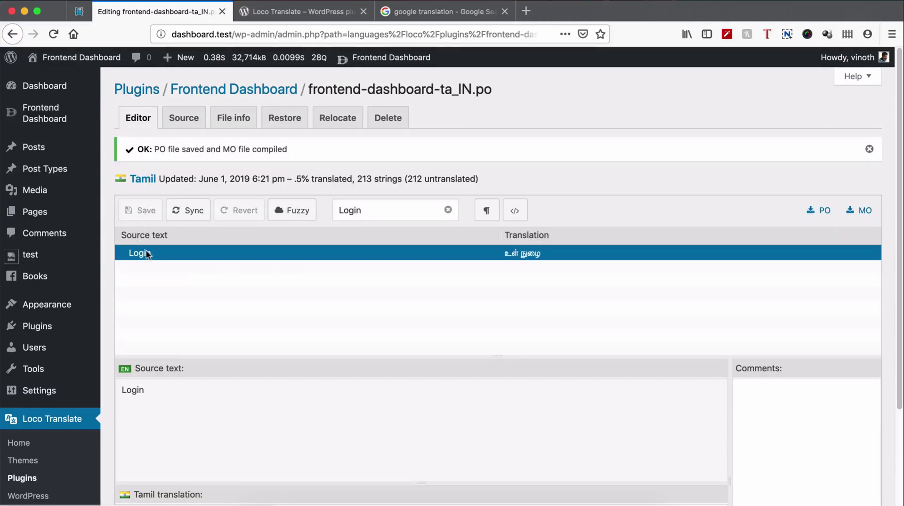
drag(156, 149, 287, 154)
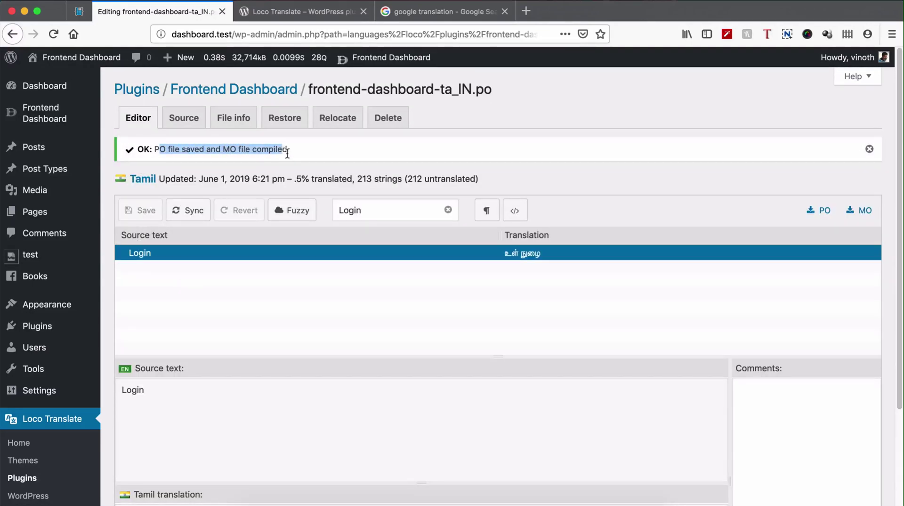
click(320, 156)
scroll(365, 273, down, 3)
scroll(365, 300, up, 3)
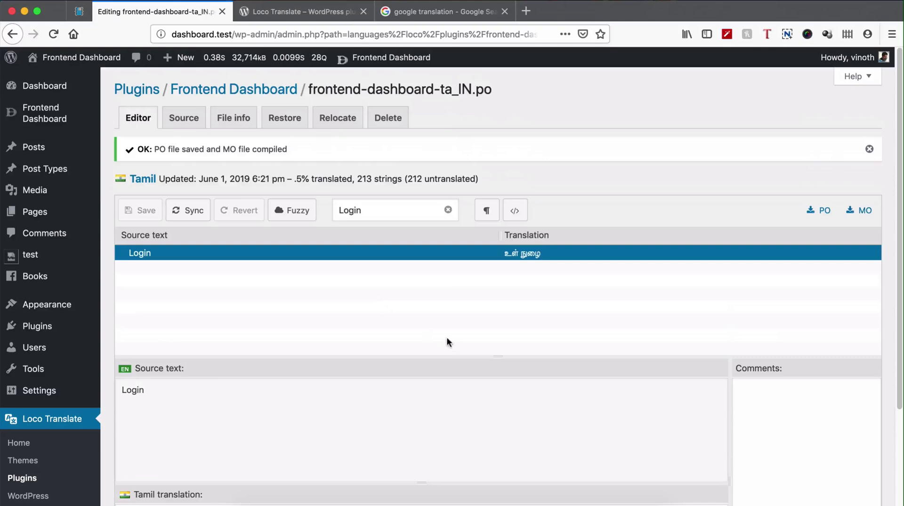
Switch to Google Chrome by launching it with a search for "chrom"
key(super+space)
text(chrom)
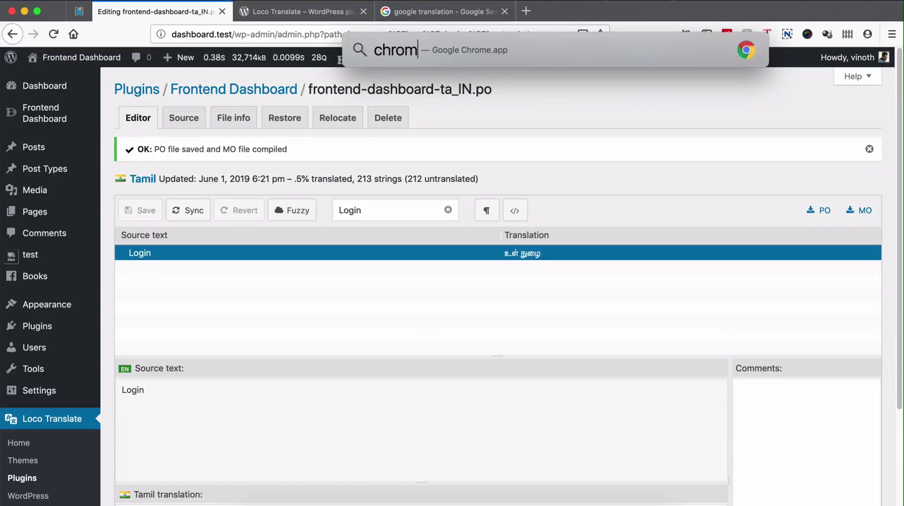
key(Return)
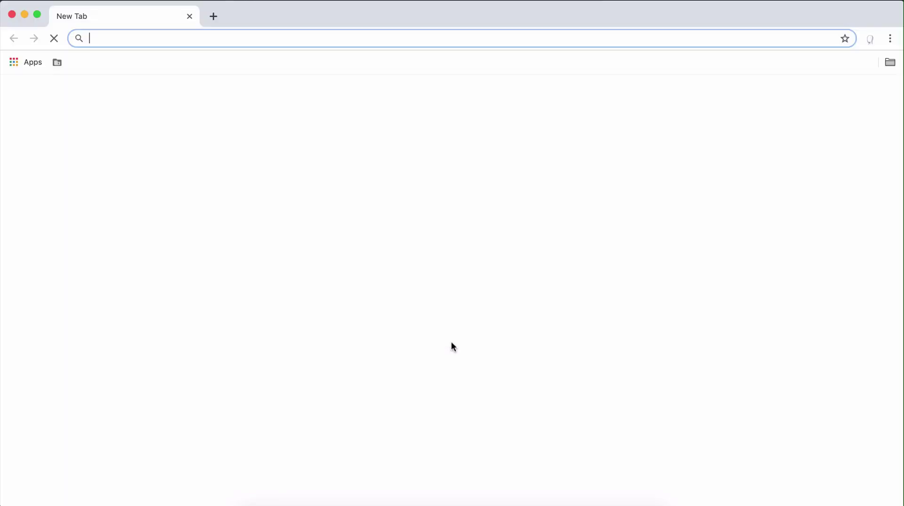
Open dashboard.test and go to its login page to examine the login form
text(dashboard.test)
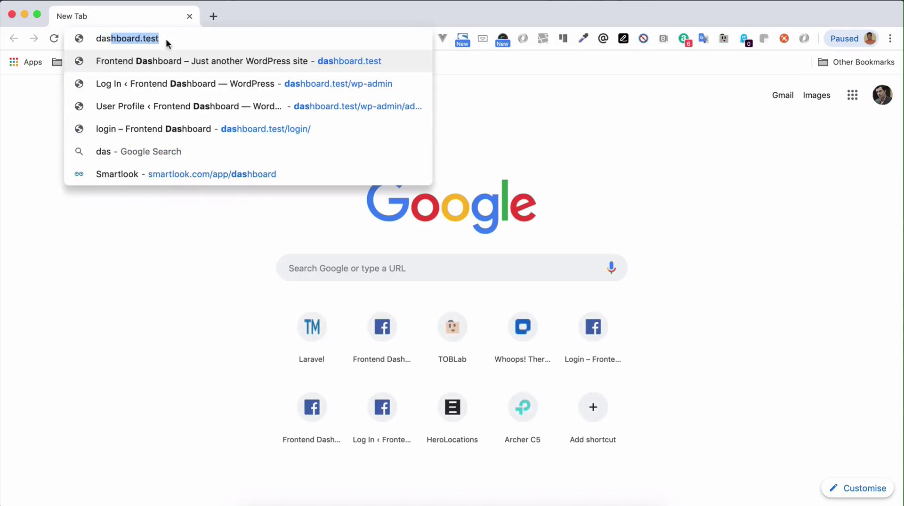
key(Return)
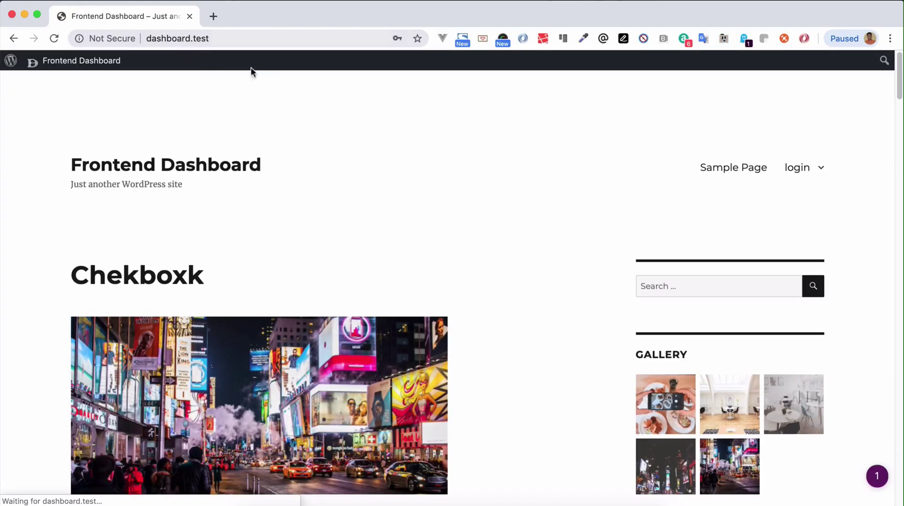
click(805, 169)
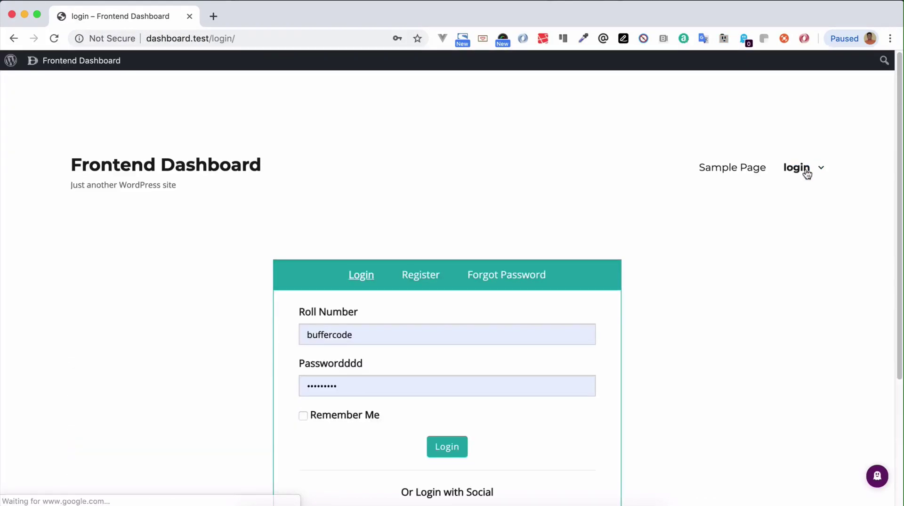
scroll(518, 259, down, 4)
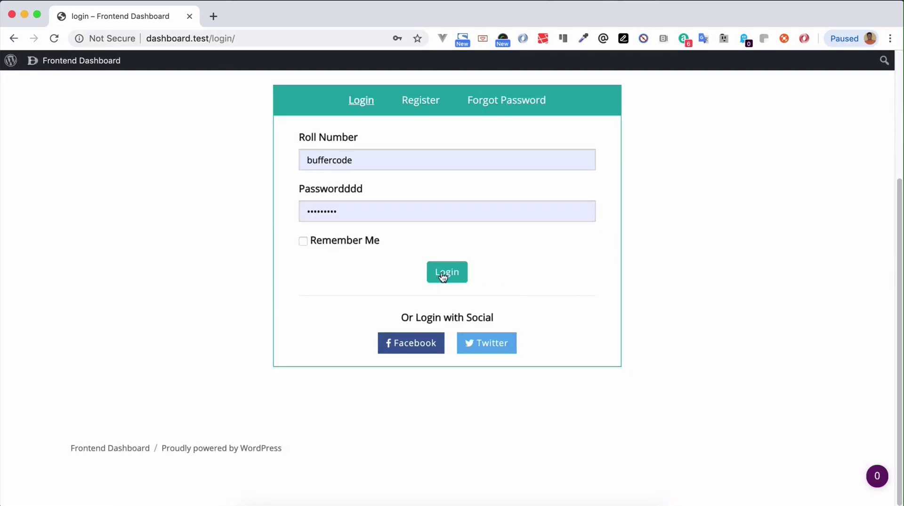
Switch back to Firefox and open the General Settings page of the WordPress admin
key(super+Tab)
scroll(28, 330, down, 3)
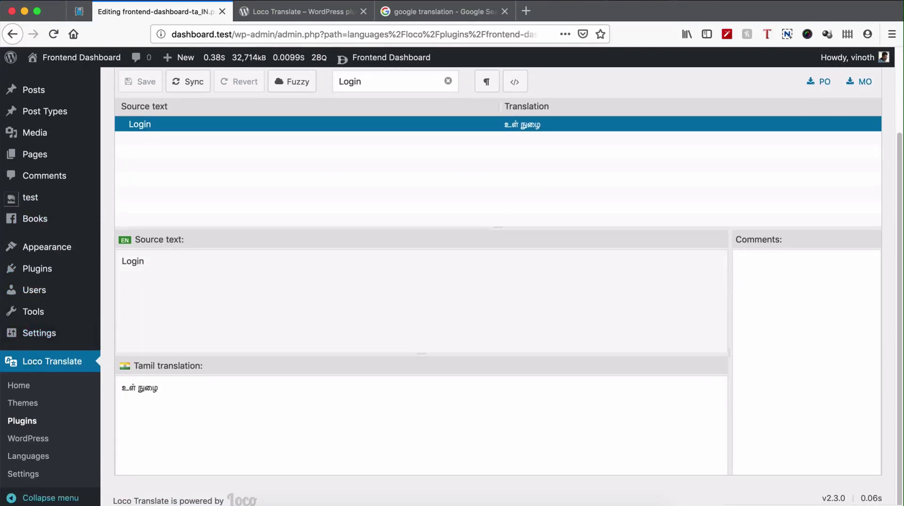
mouse_move(43, 335)
click(120, 335)
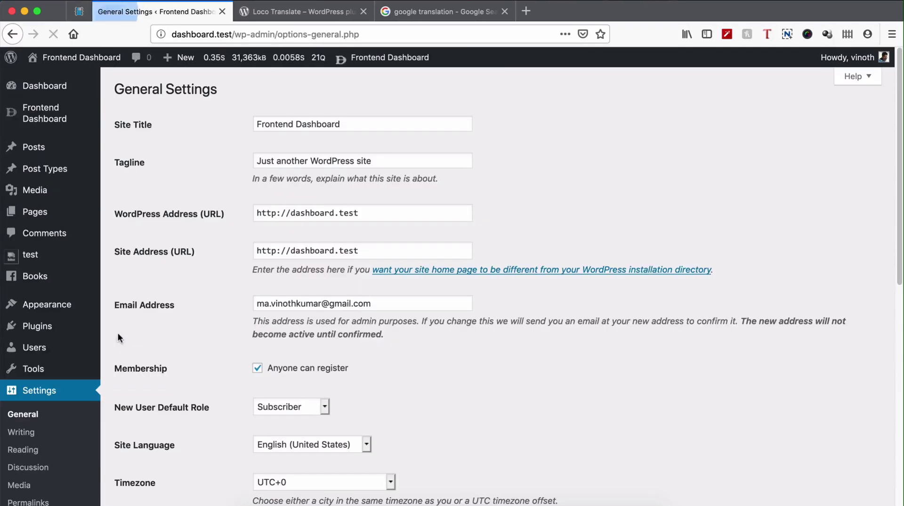
Set the Site Language to the installed தமிழ் option and save the general settings
scroll(282, 388, down, 3)
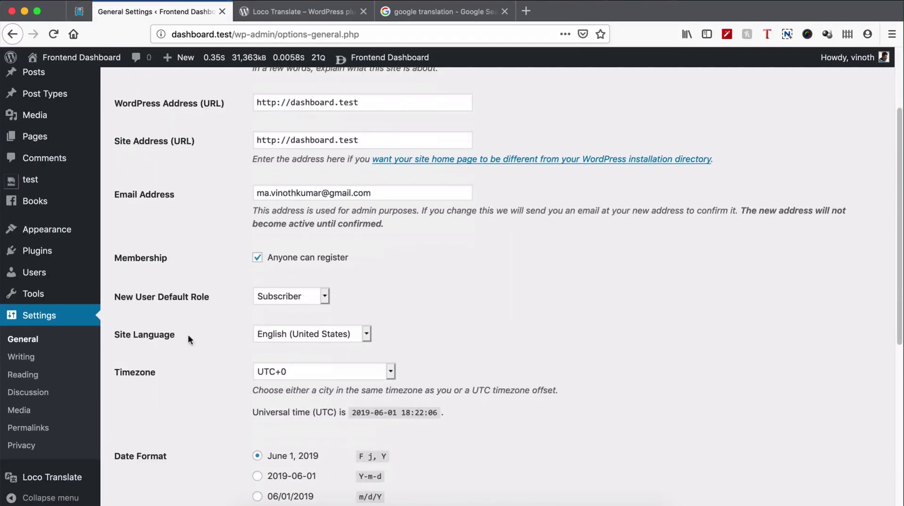
click(316, 332)
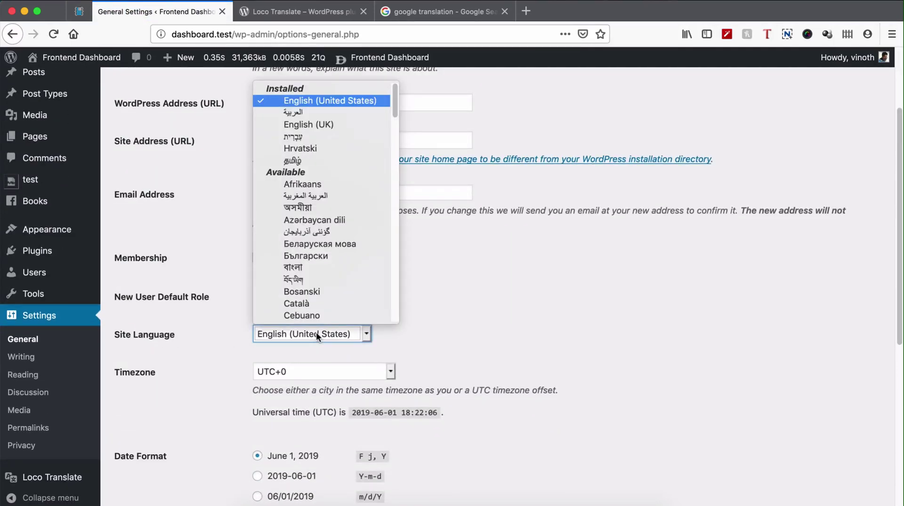
click(311, 161)
scroll(201, 376, down, 10)
click(171, 451)
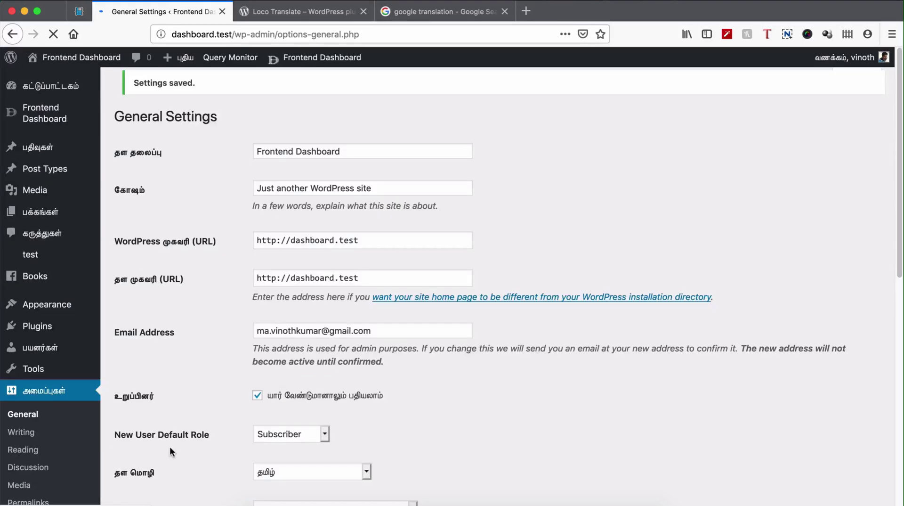
Reload the login page in Chrome, dismiss the page translation offer, try the form's submit button, and return to Firefox
click(600, 504)
key(super+r)
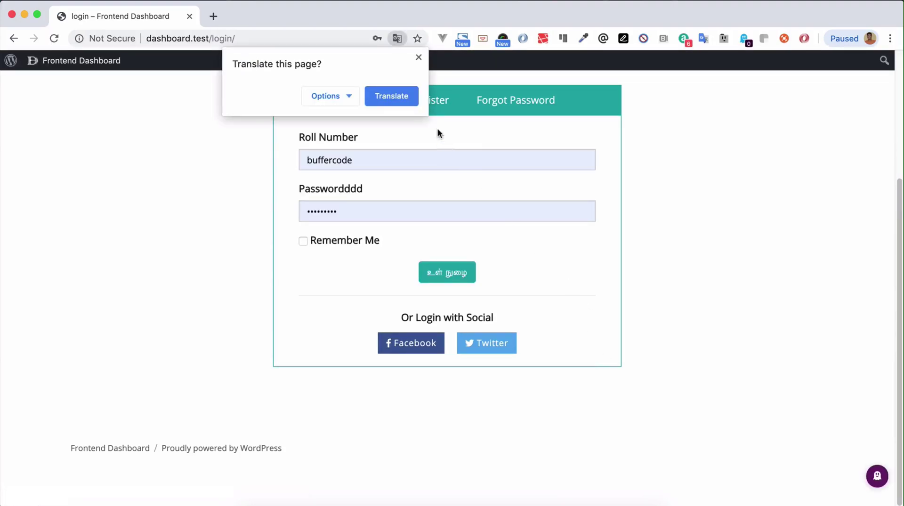
click(418, 58)
click(449, 272)
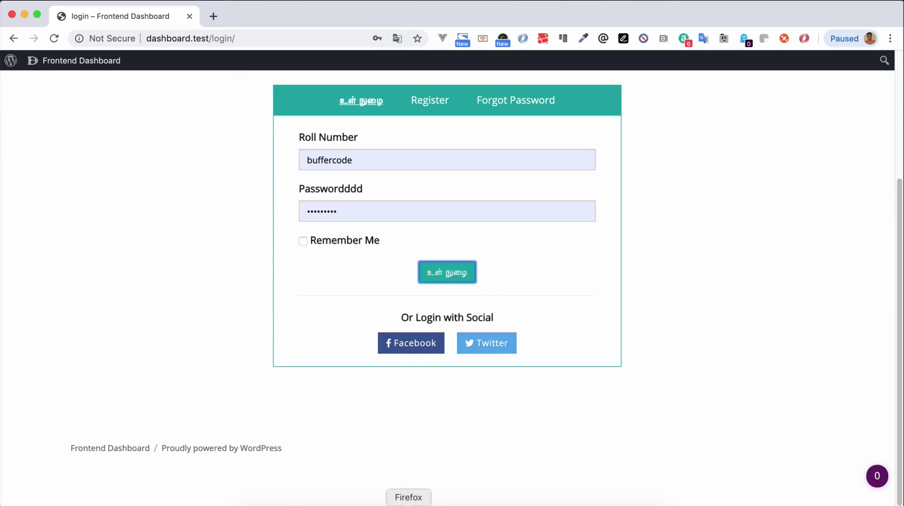
click(404, 502)
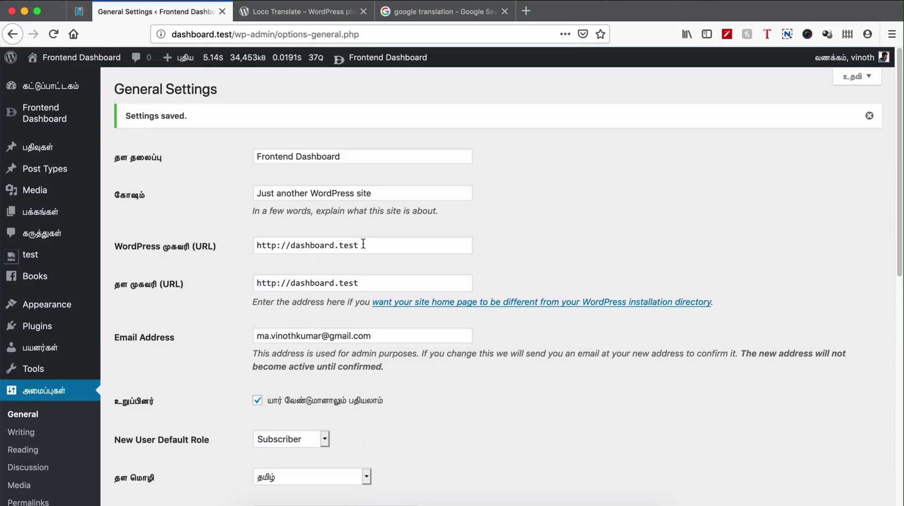